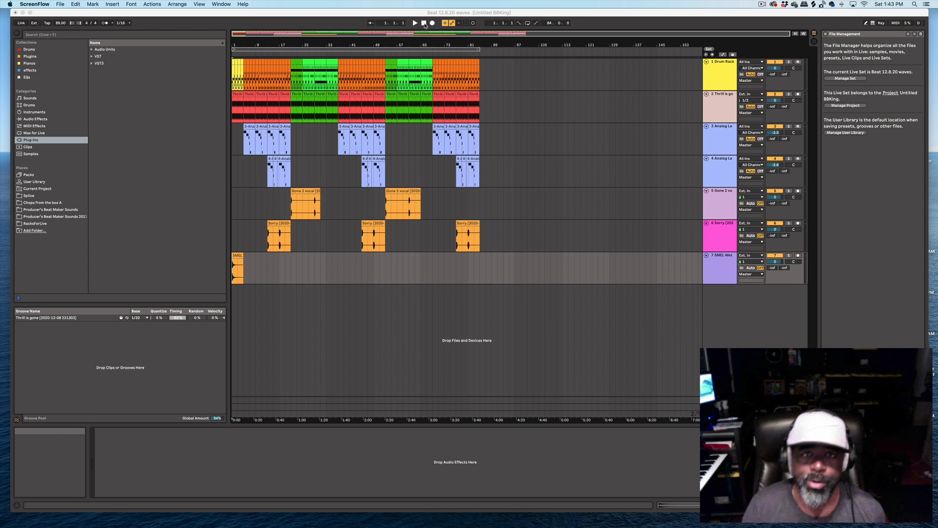
Play the arrangement from the start and check the track and drum chain levels in the Session View mixer
left_click(421, 25)
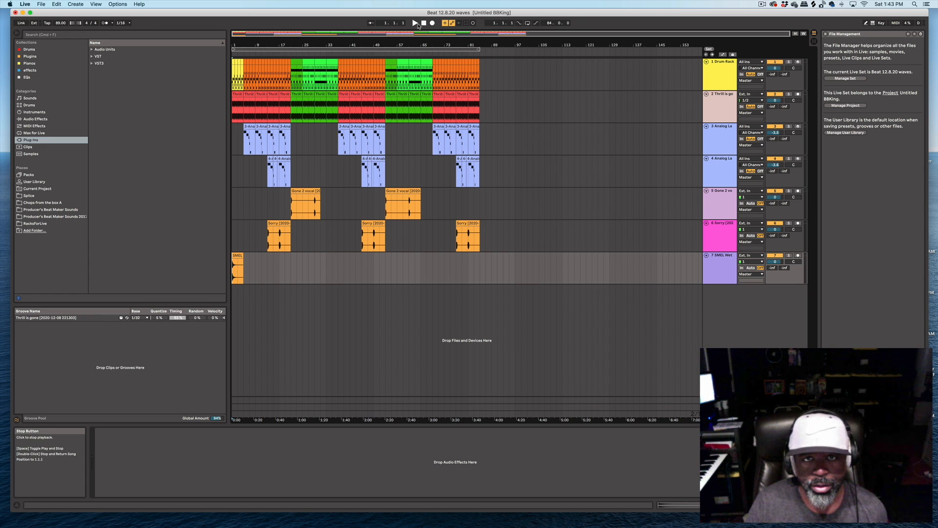
left_click(416, 23)
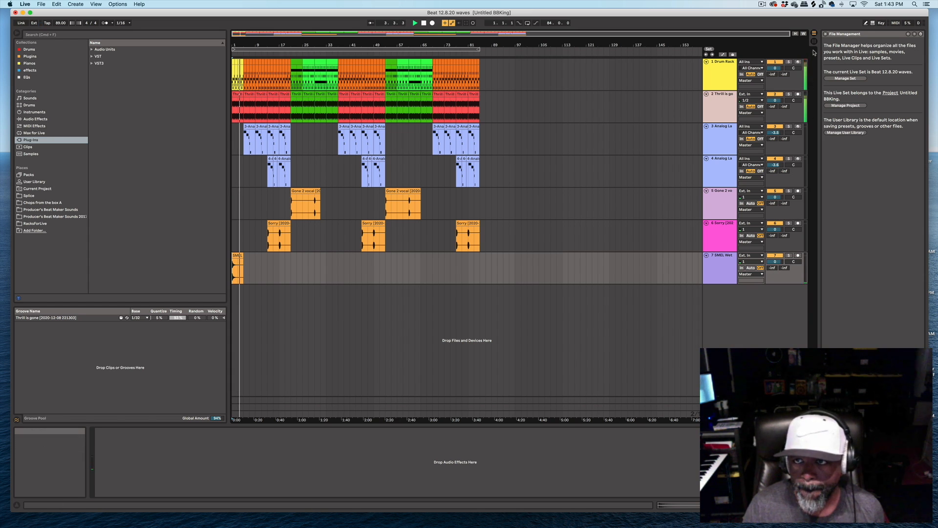
key("Tab")
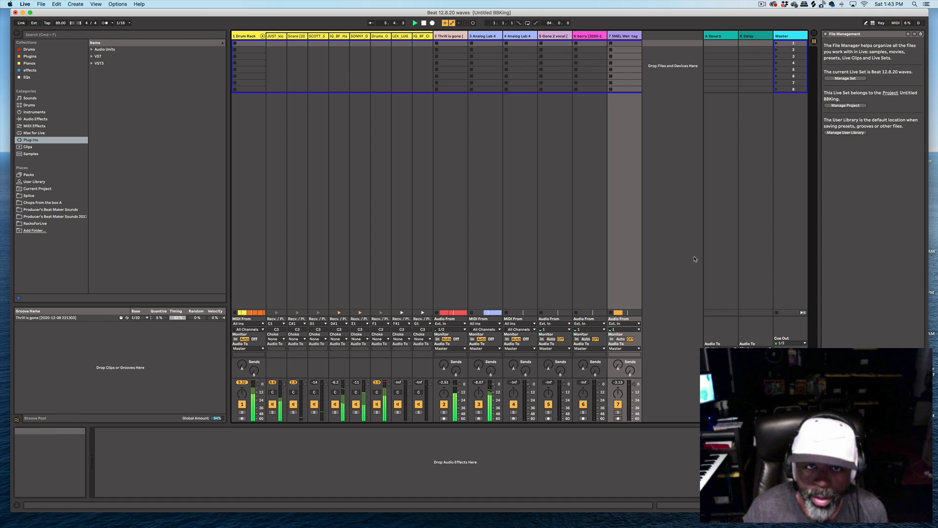
left_click(815, 37)
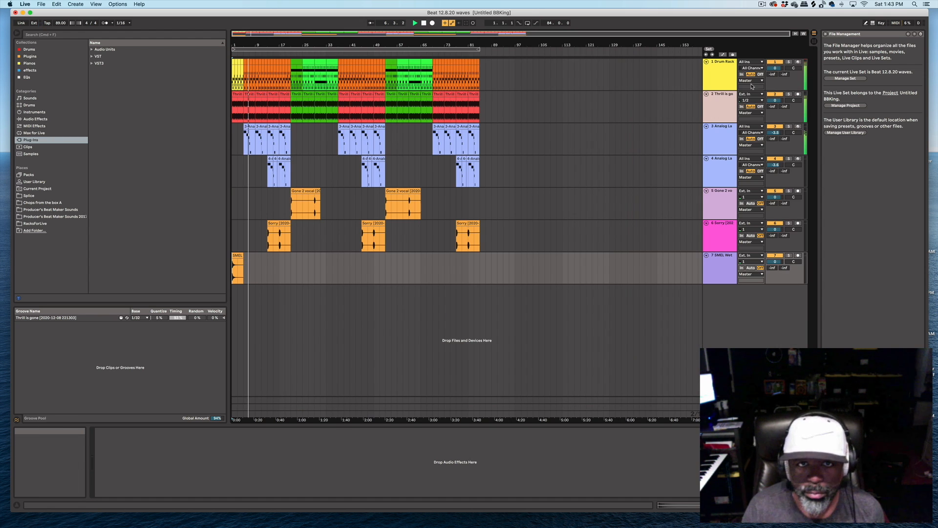
Solo the Drum Rack track and bring up its devices alongside its mixer chains in Session View
left_click(789, 62)
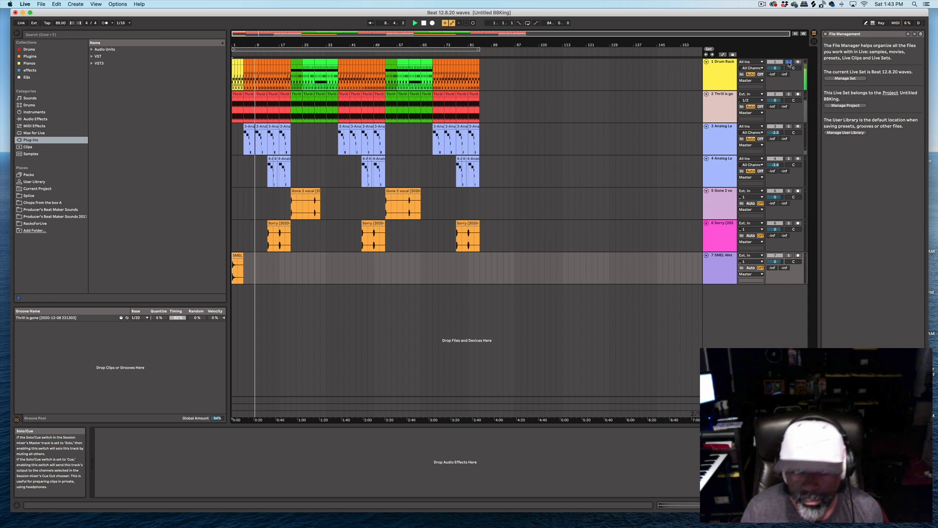
left_click(706, 62)
left_click(706, 63)
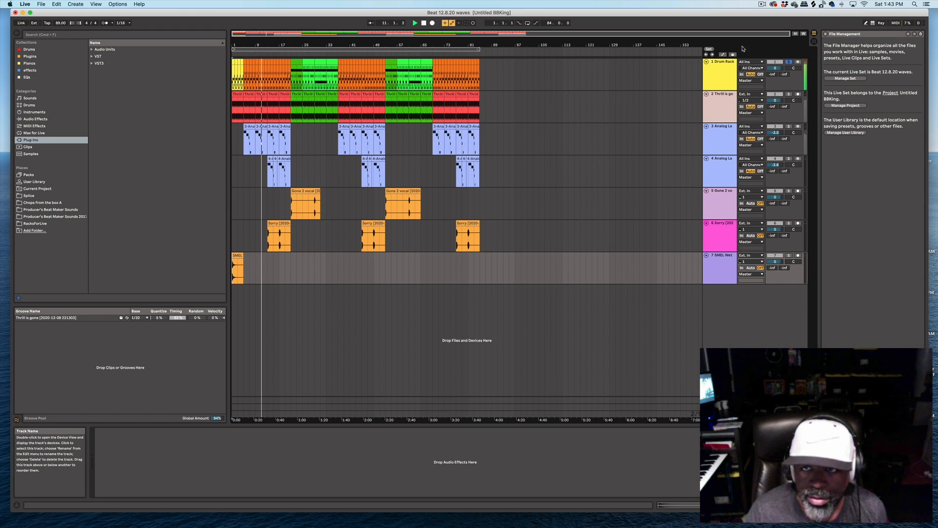
left_click(812, 42)
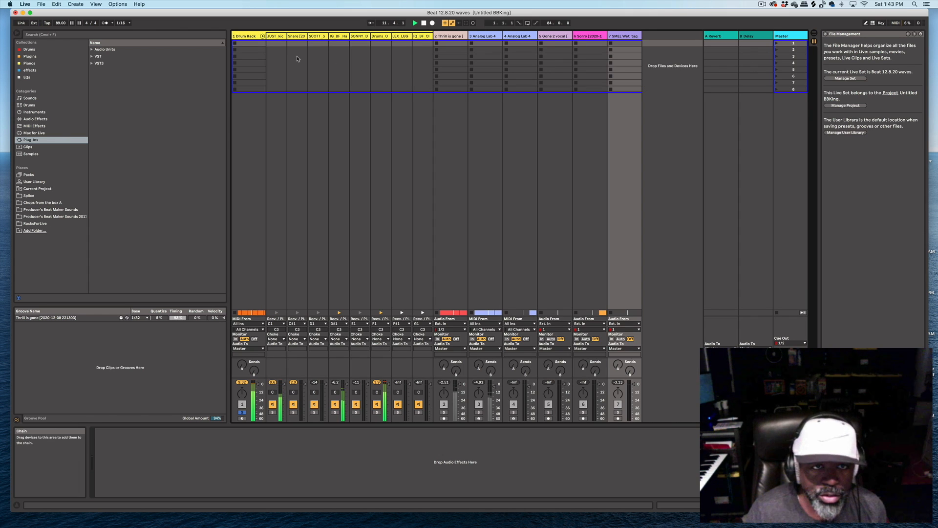
left_click(249, 36)
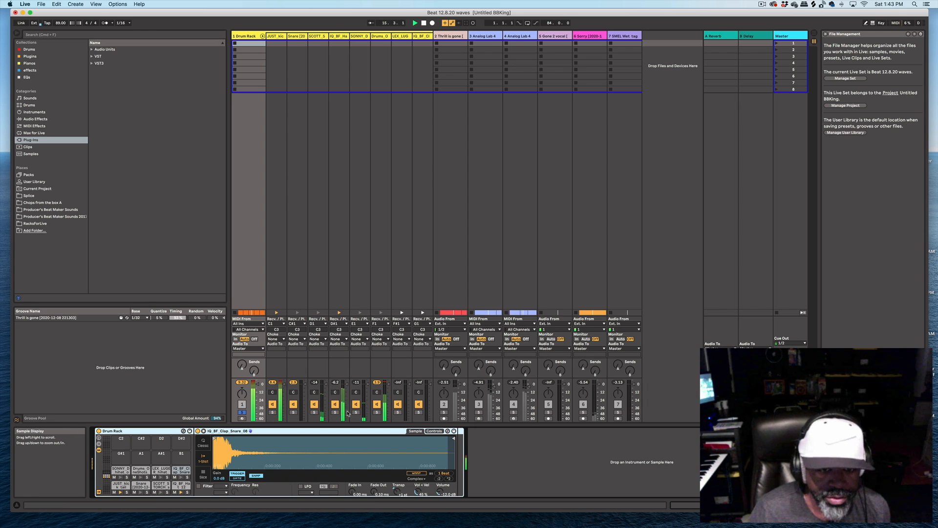
Audition the SCOTT_STORCH shaker chain in solo, and return to hearing all of the drum chains together
left_click(315, 415)
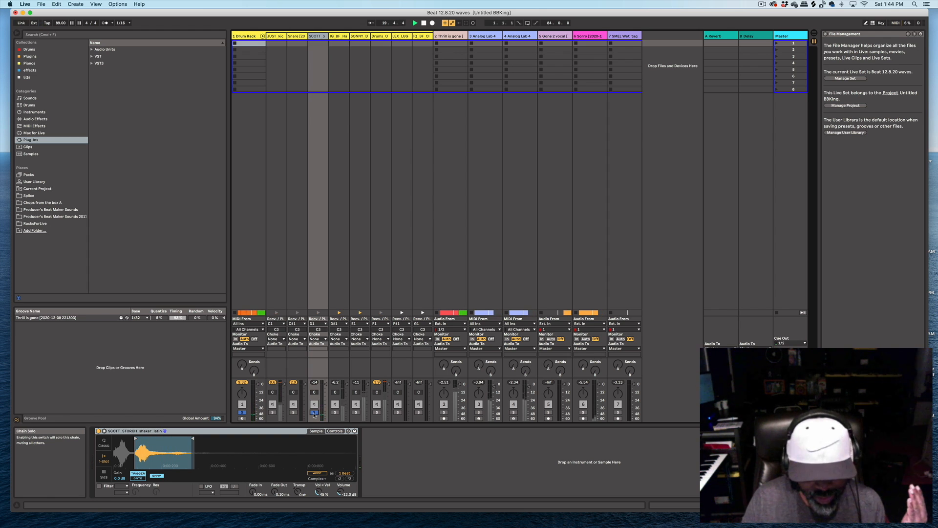
left_click(314, 413)
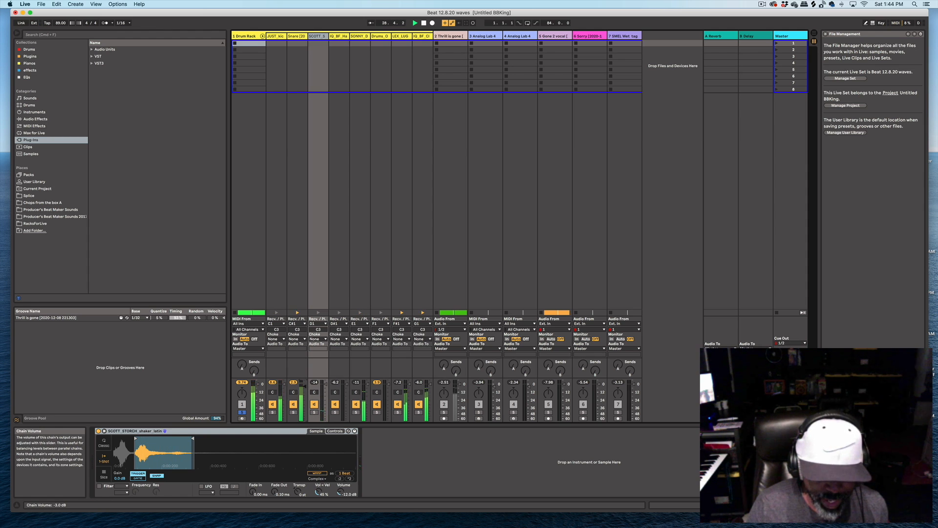
left_click_drag(284, 387, 305, 389)
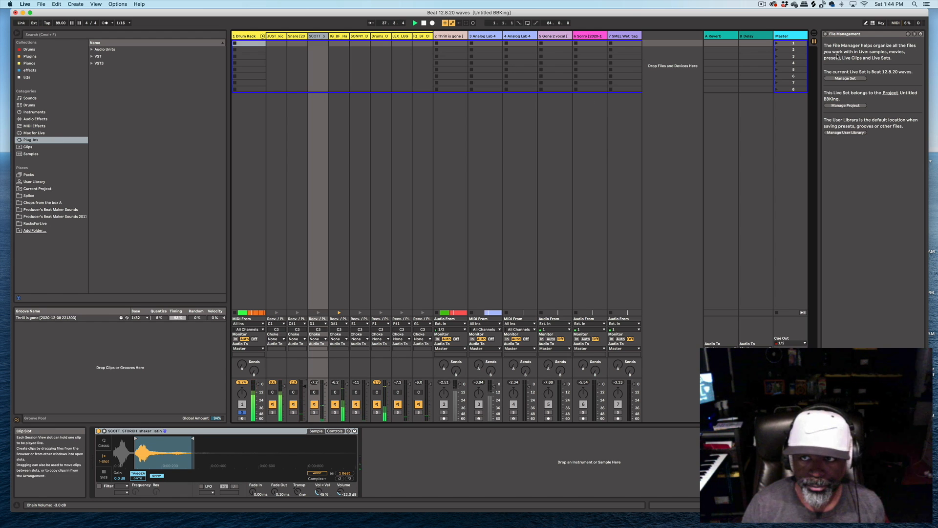
Replay the soloed drums from the start and fold the Drum Rack's chains in the Session View mixer
left_click(814, 33)
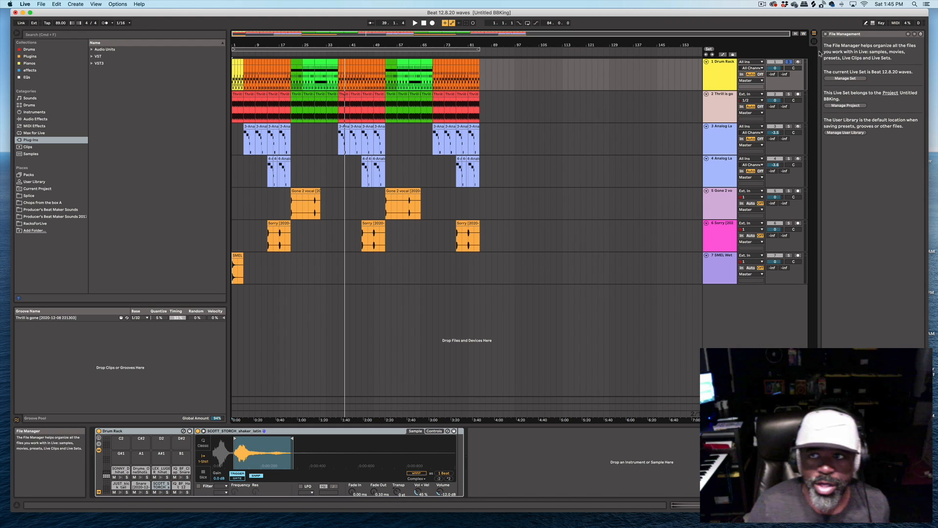
key("Tab")
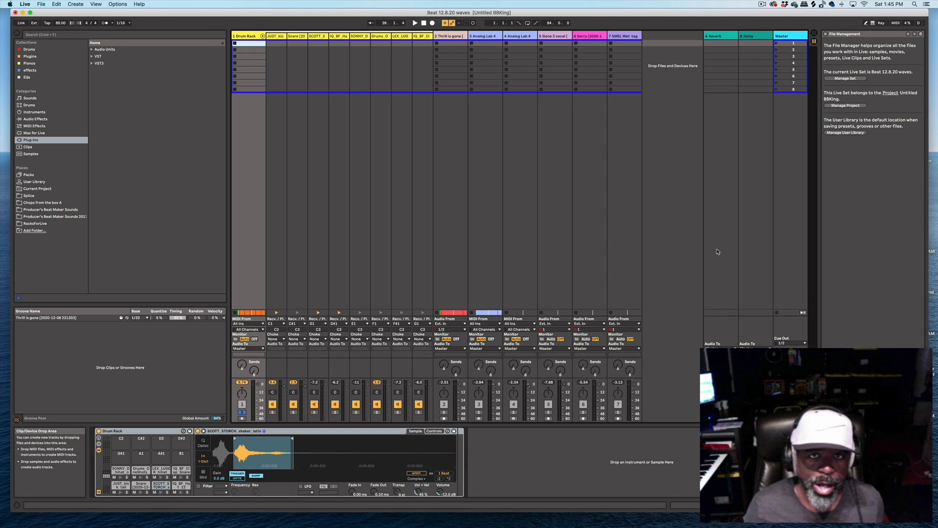
left_click(415, 23)
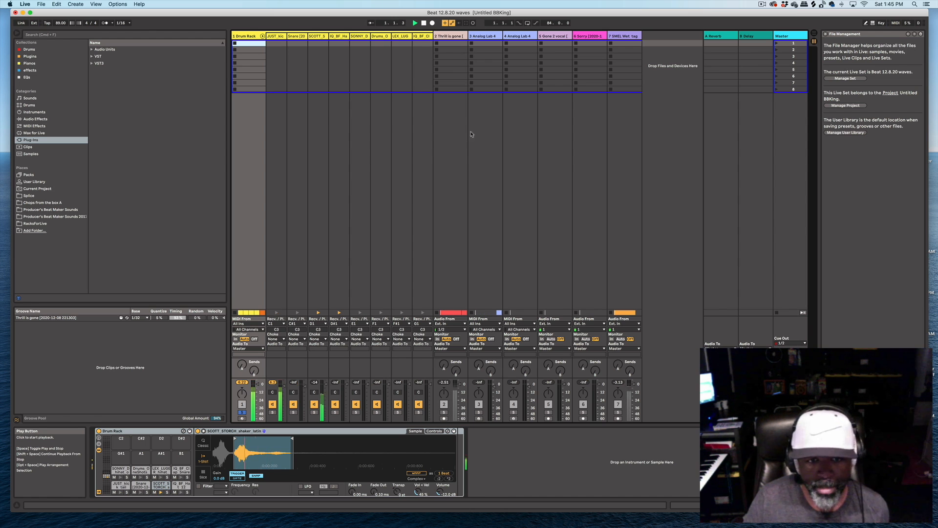
left_click(814, 33)
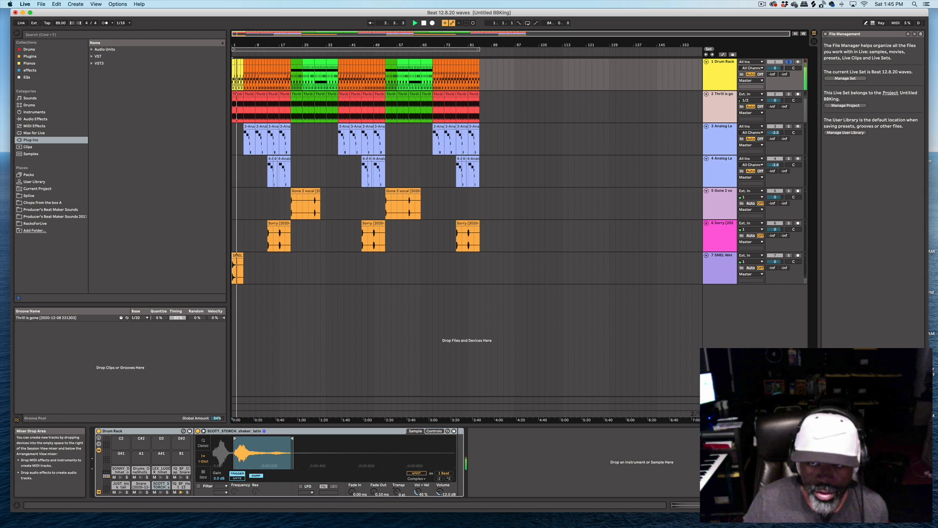
left_click(813, 41)
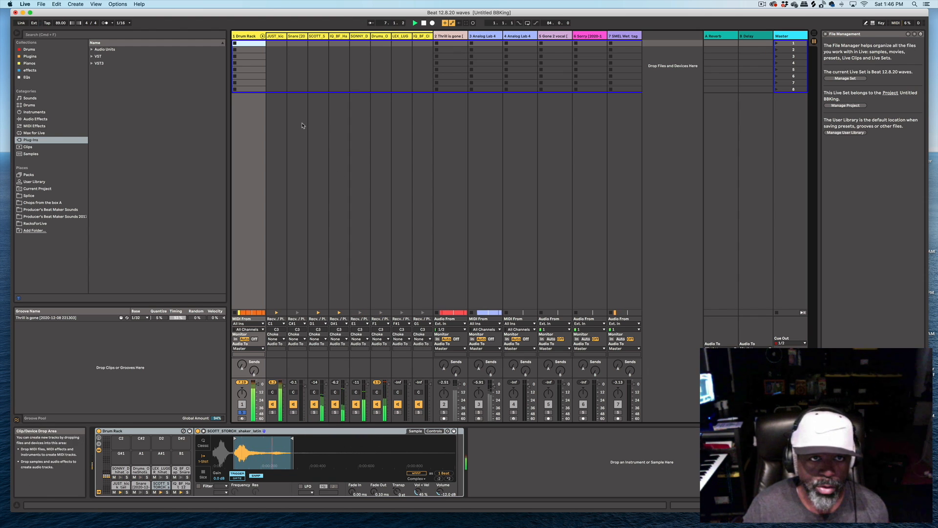
left_click(262, 36)
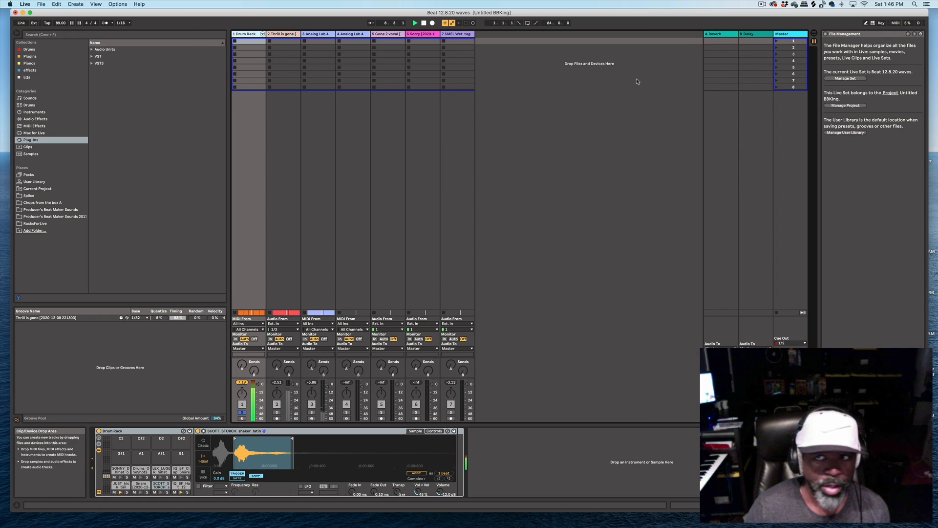
left_click(814, 35)
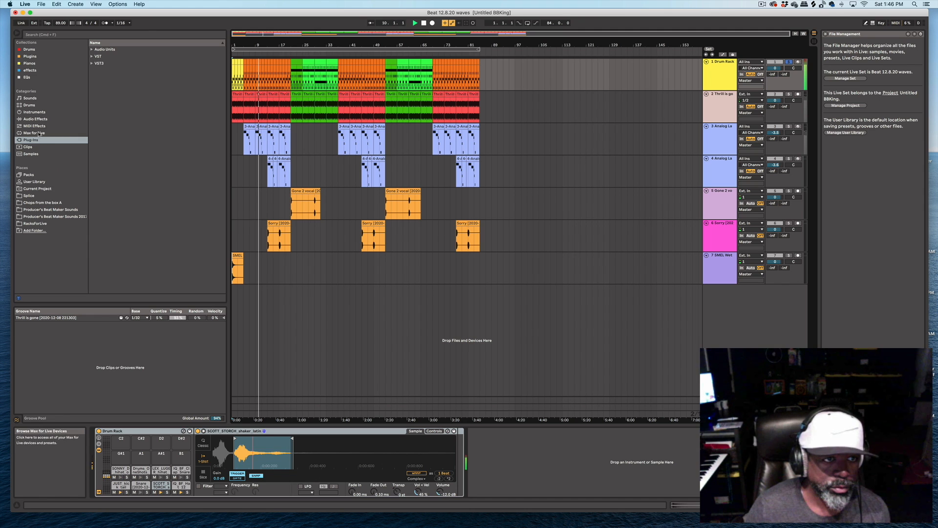
Insert the FabFilter Pro-Q 3 Audio Unit after the Drum Rack and move its window over the arrangement
left_click(39, 125)
left_click(35, 119)
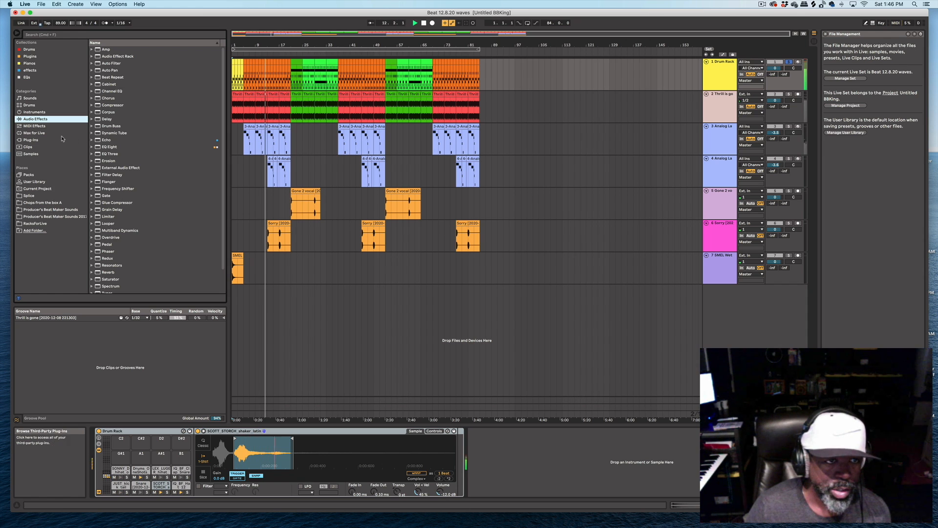
left_click(34, 140)
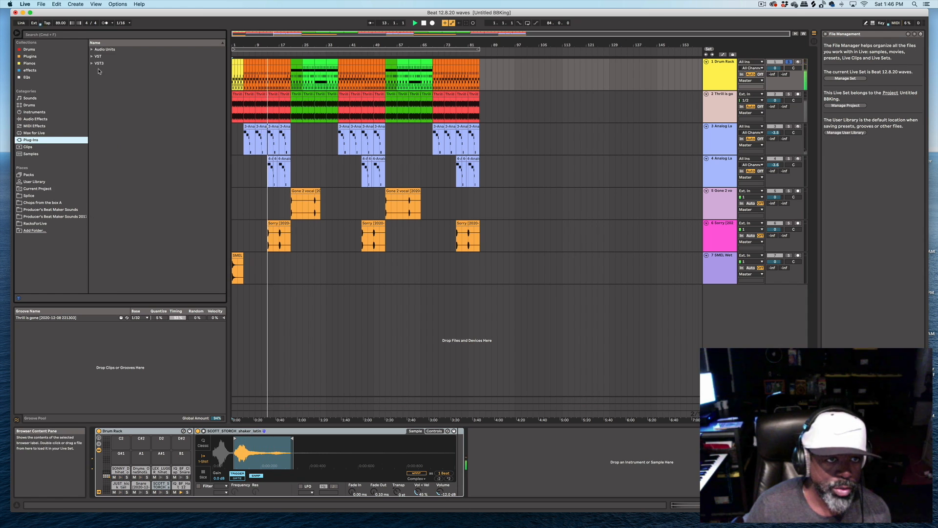
left_click(95, 49)
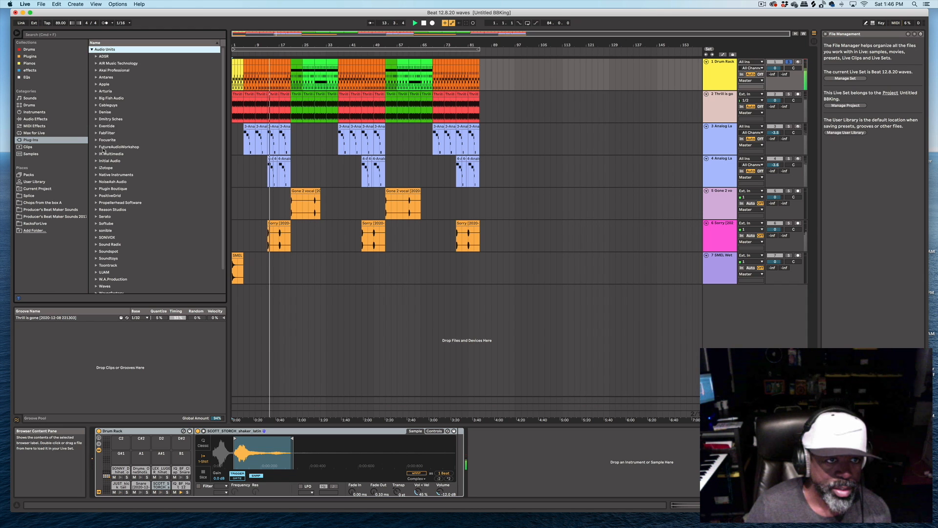
left_click(96, 133)
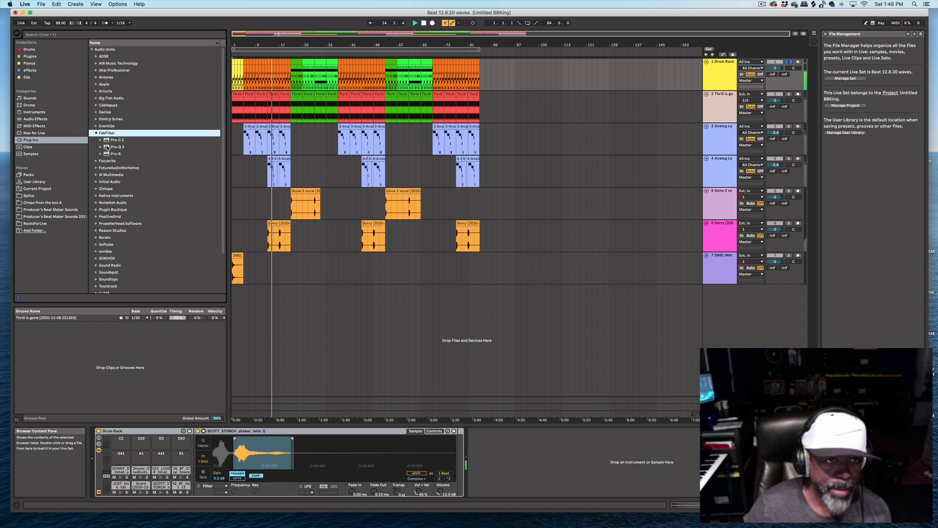
left_click(106, 147)
mouse_move(106, 147)
left_mouse_down()
mouse_move(331, 246)
mouse_move(469, 455)
mouse_move(518, 456)
left_mouse_up()
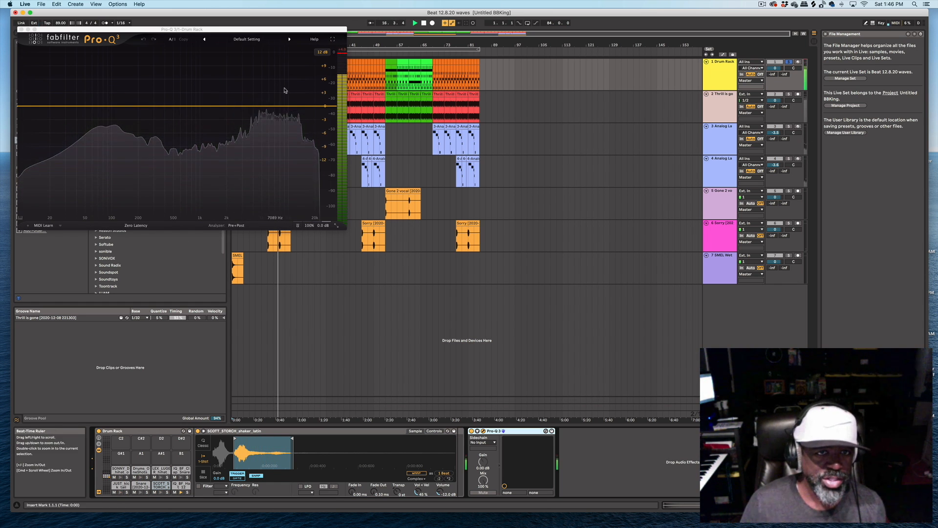
left_click_drag(245, 33, 498, 83)
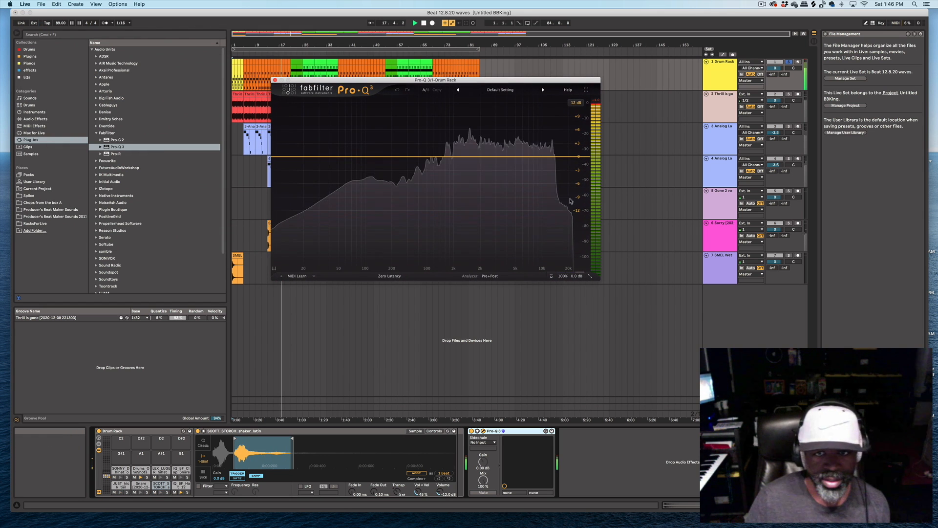
In Pro-Q 3, add a -0.76 dB dip at 6285.2 Hz and a Low Cut band at the bottom of the spectrum
left_click(526, 160)
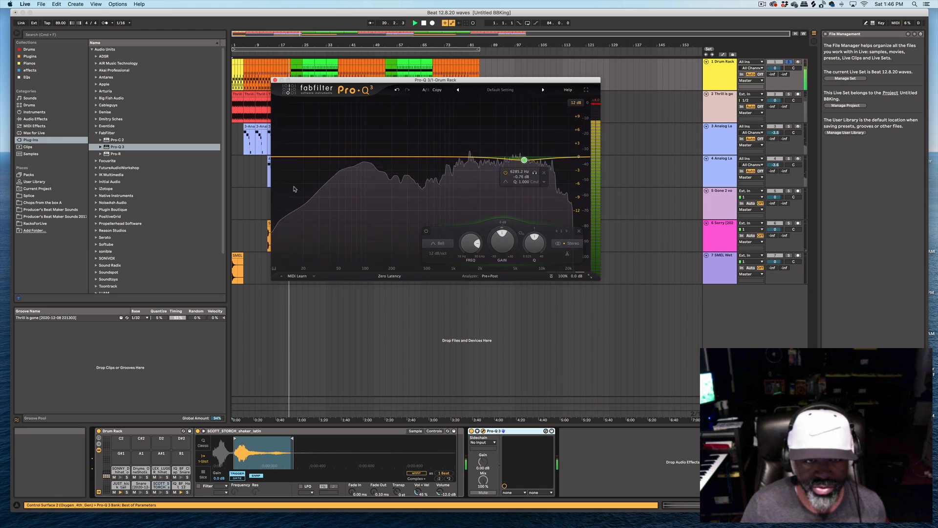
left_click(305, 157)
left_click(287, 145)
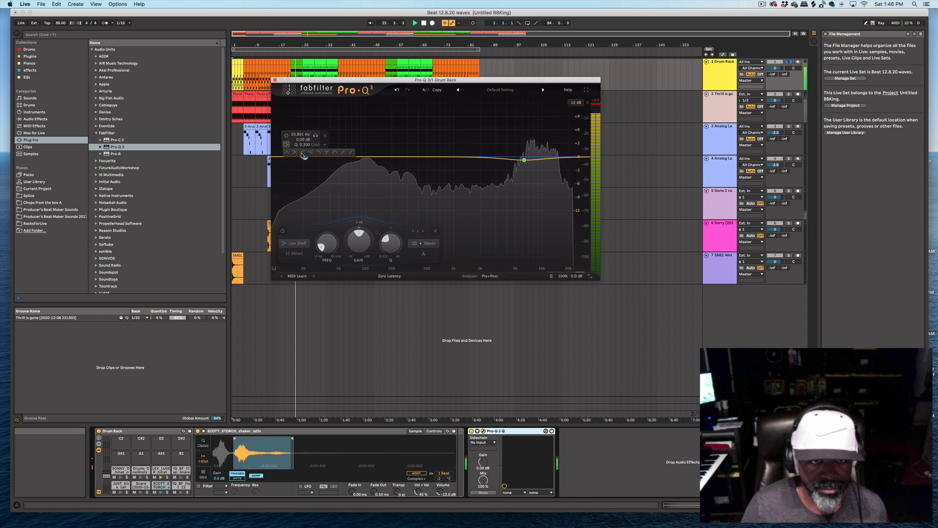
left_click(302, 153)
left_click_drag(305, 200, 295, 159)
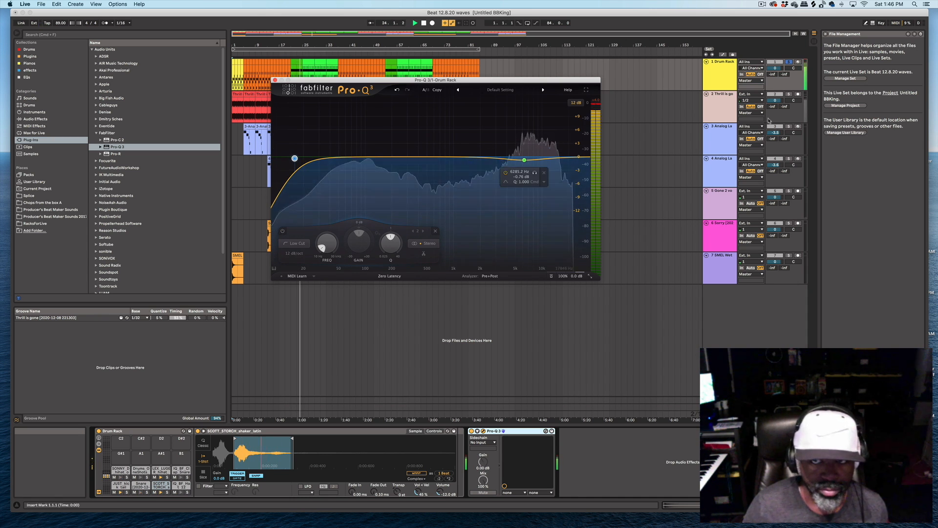
Unsolo the Drum Rack and fine-tune the Pro-Q 3 low cut to about 16 Hz while the full mix plays
left_click(788, 62)
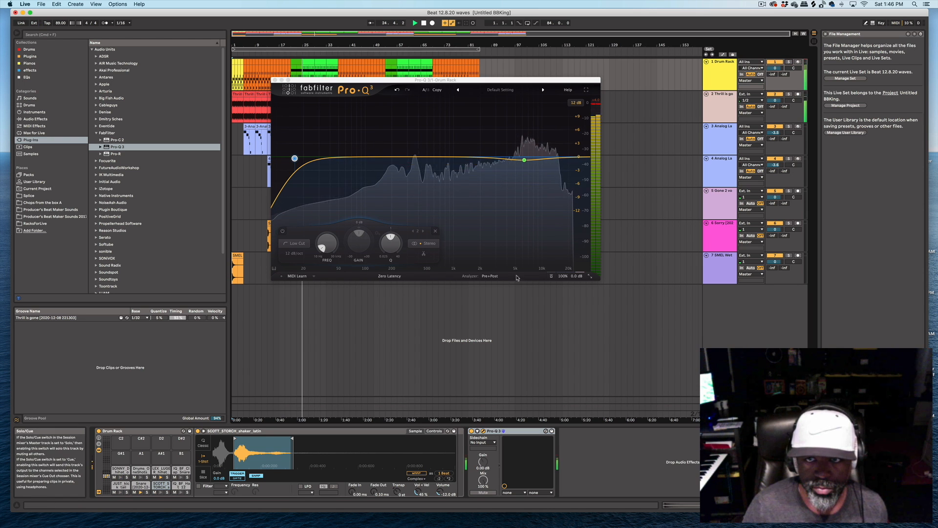
mouse_move(295, 161)
left_click_drag(295, 160, 295, 159)
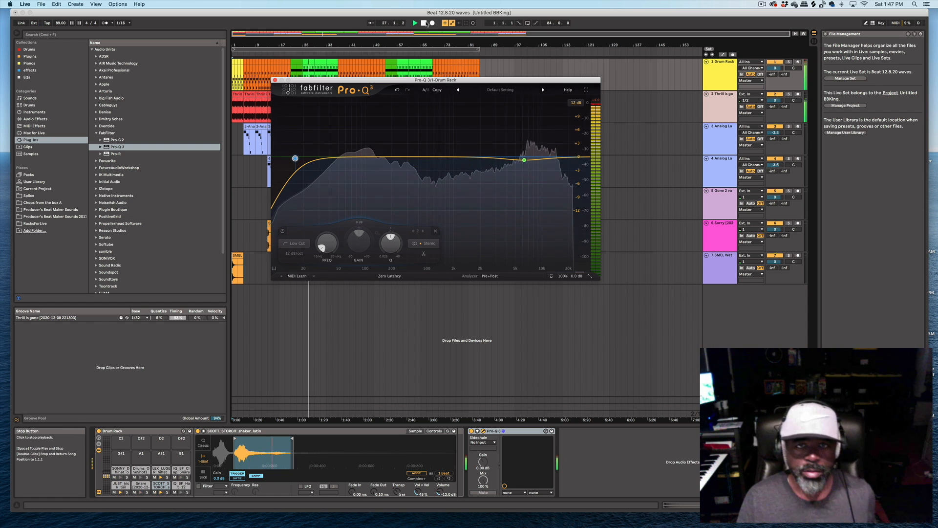
left_click(424, 23)
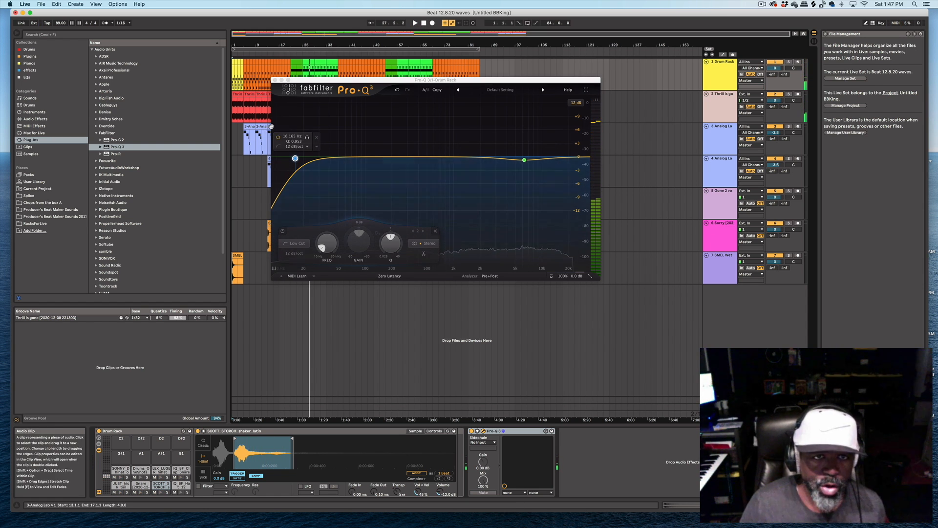
left_click(275, 80)
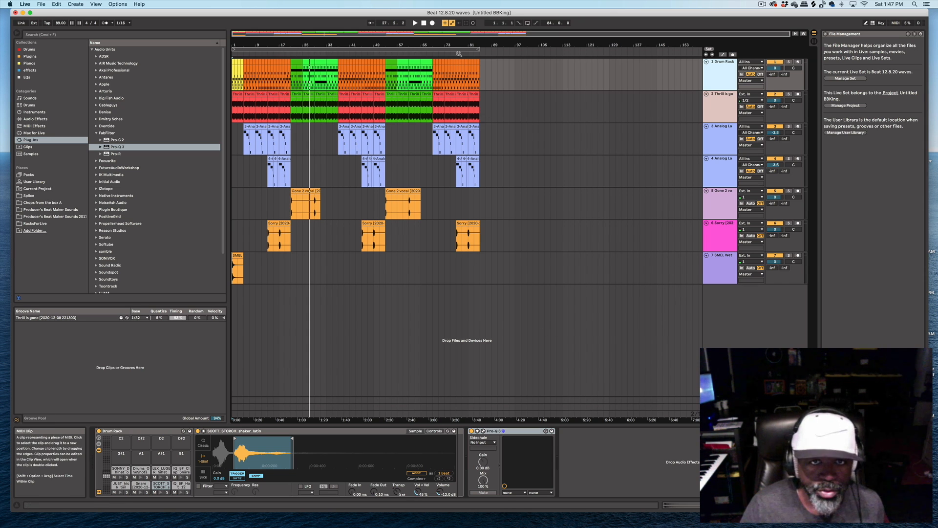
left_click(762, 5)
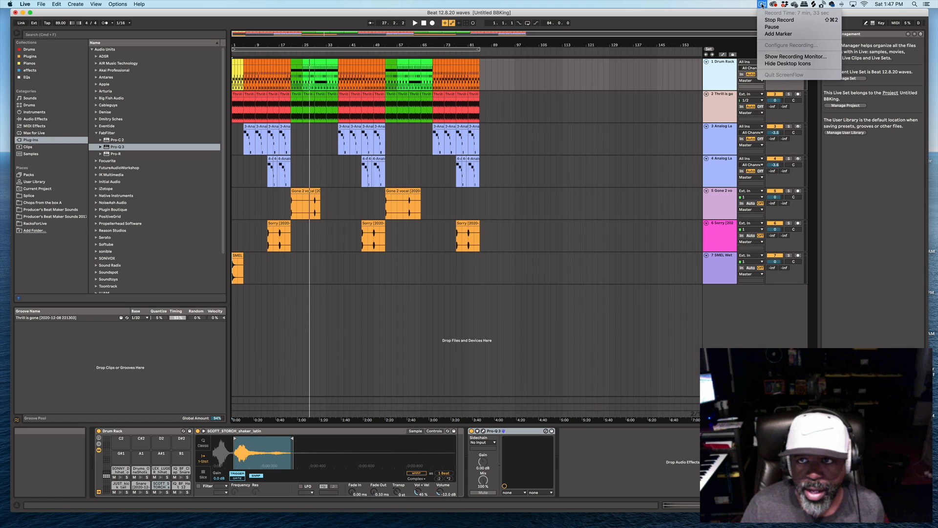
left_click(778, 28)
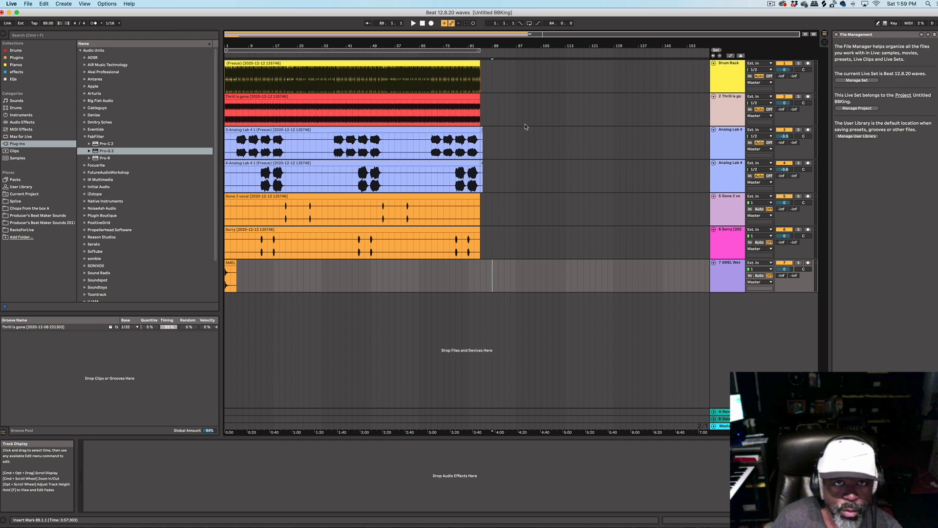
Look over the consolidated clips through the end of the arrangement and return the playhead to the start
left_click_drag(454, 37, 698, 160)
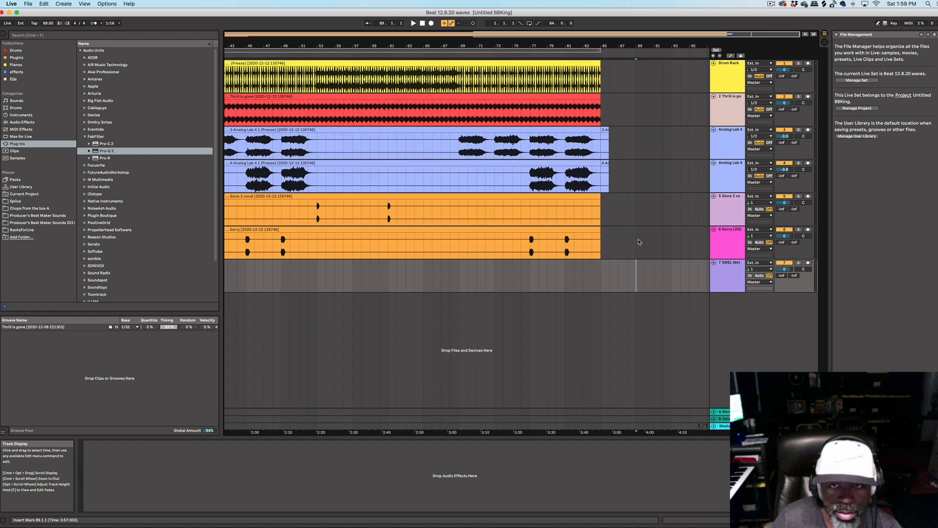
scroll(640, 239, "left", 10)
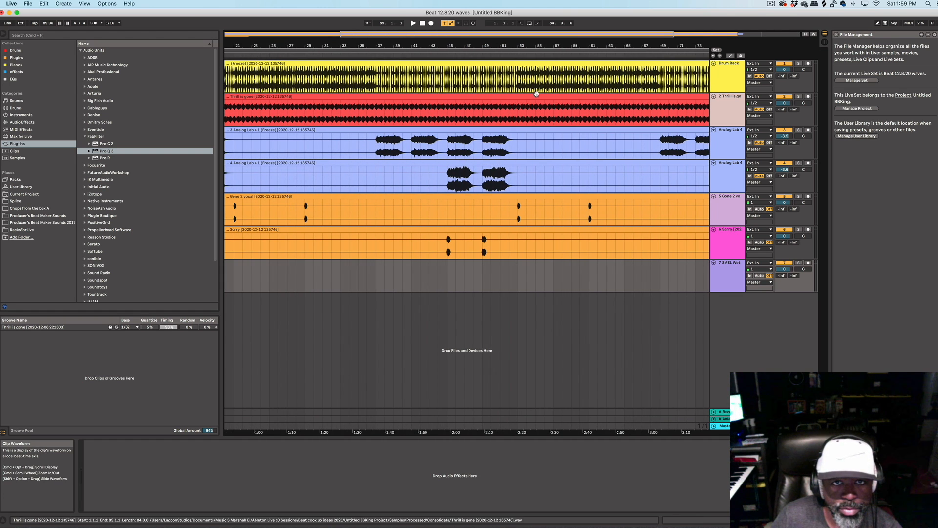
scroll(538, 81, "right", 1)
left_click_drag(537, 35, 538, 10)
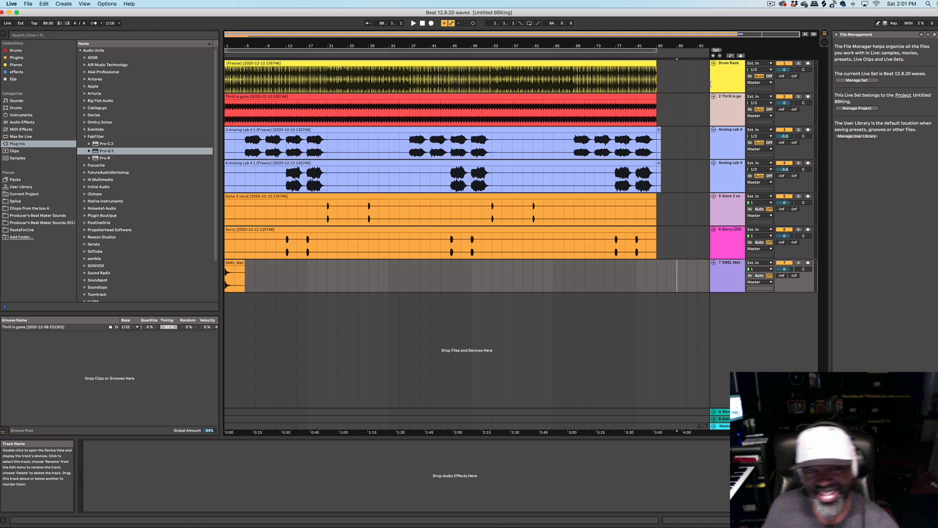
left_click(423, 23)
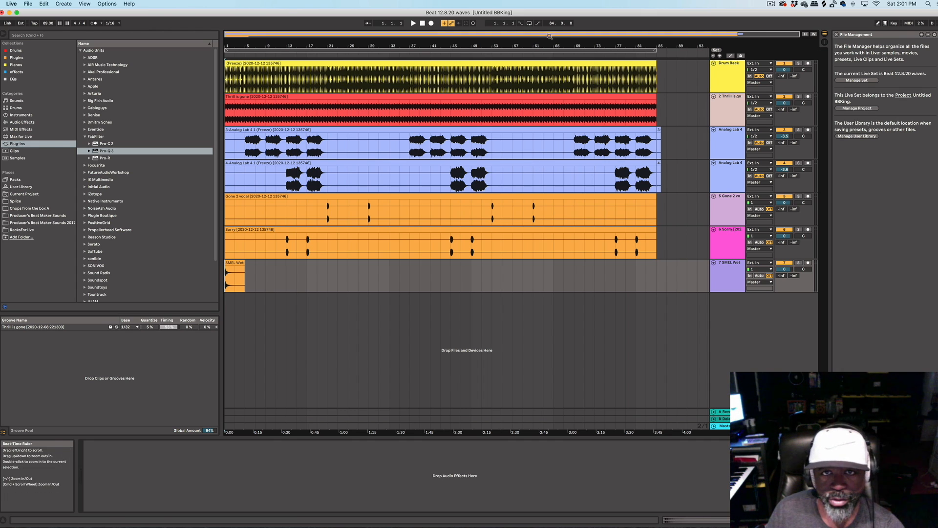
key("space")
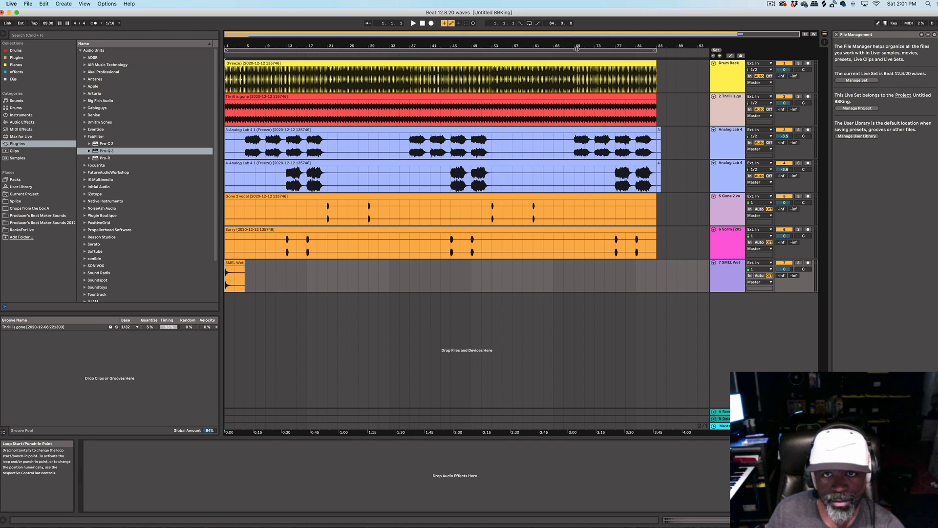
mouse_move(577, 34)
left_mouse_down()
mouse_move(576, 63)
mouse_move(576, 34)
left_mouse_up()
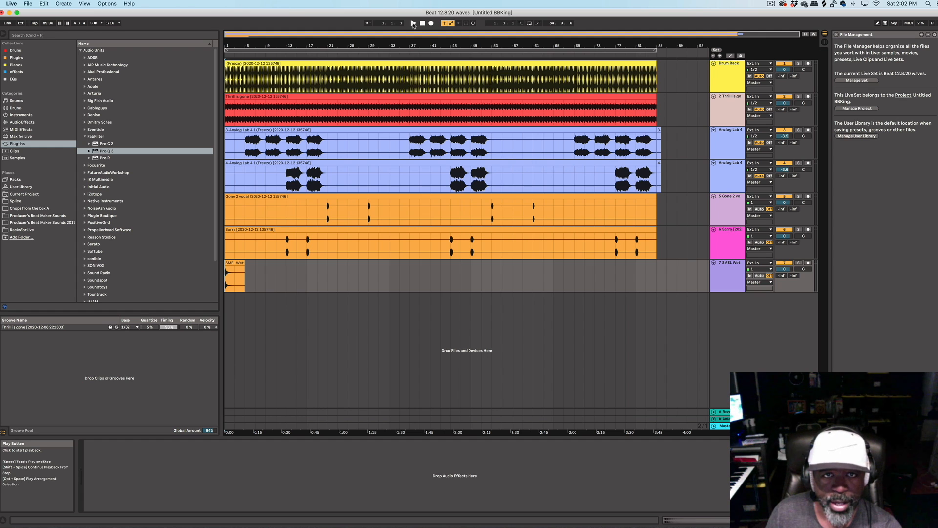
Play the mix from the start, check its levels in the Session View mixer, and slightly lower the first Analog Lab 4 track
left_click(413, 24)
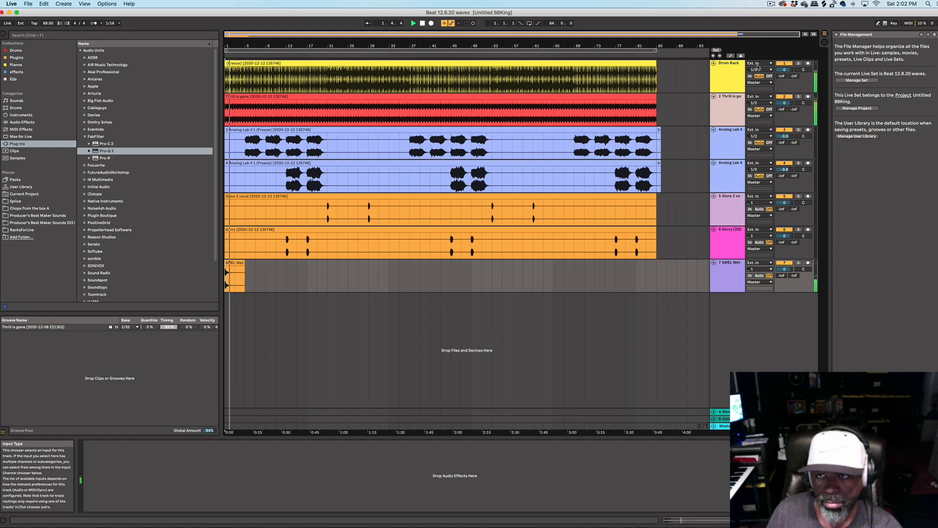
left_click(825, 45)
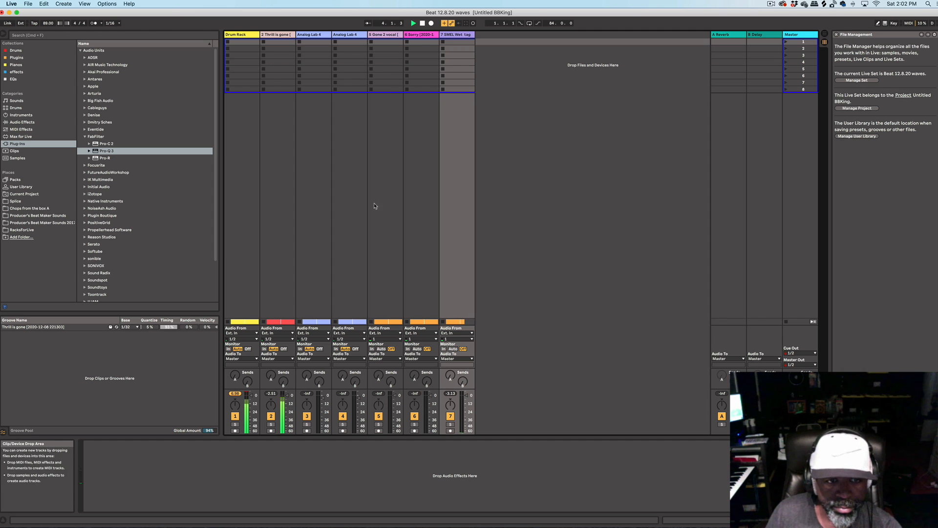
left_click(825, 43)
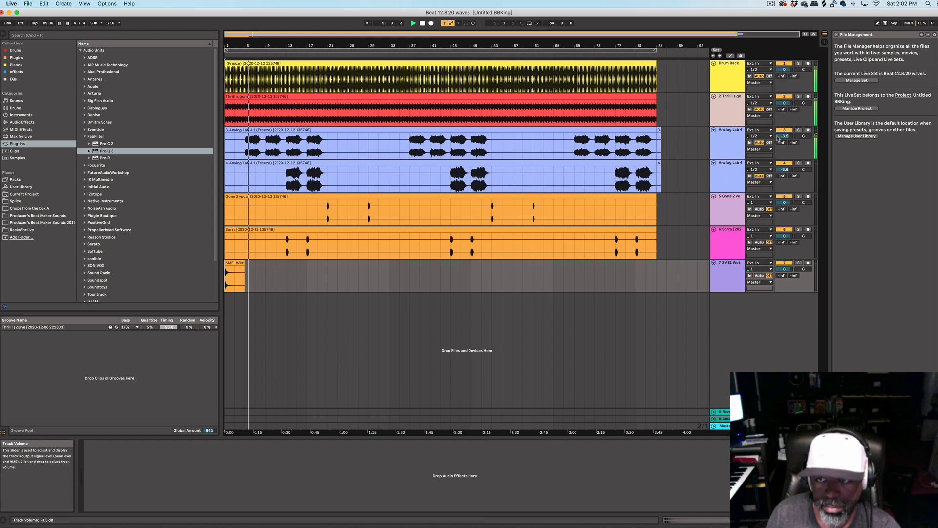
left_click_drag(785, 137, 785, 143)
Insert the FabFilter Pro-Q 3 plug-in on the consolidated Drum Rack track
left_click(724, 77)
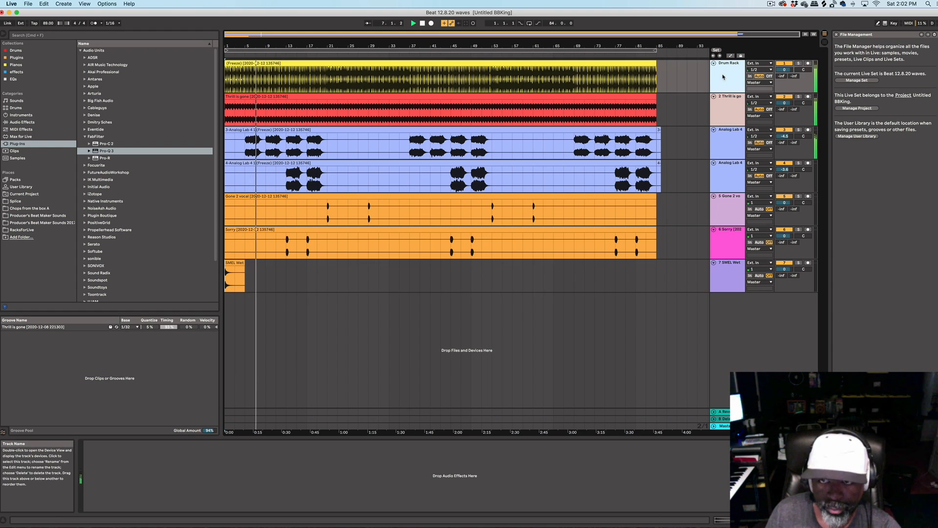
left_click(106, 151)
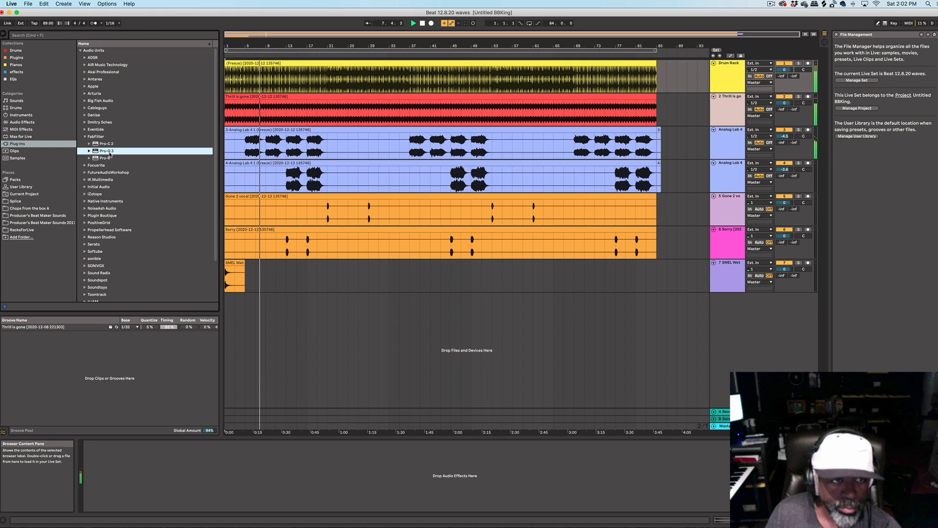
left_click_drag(106, 151, 270, 90)
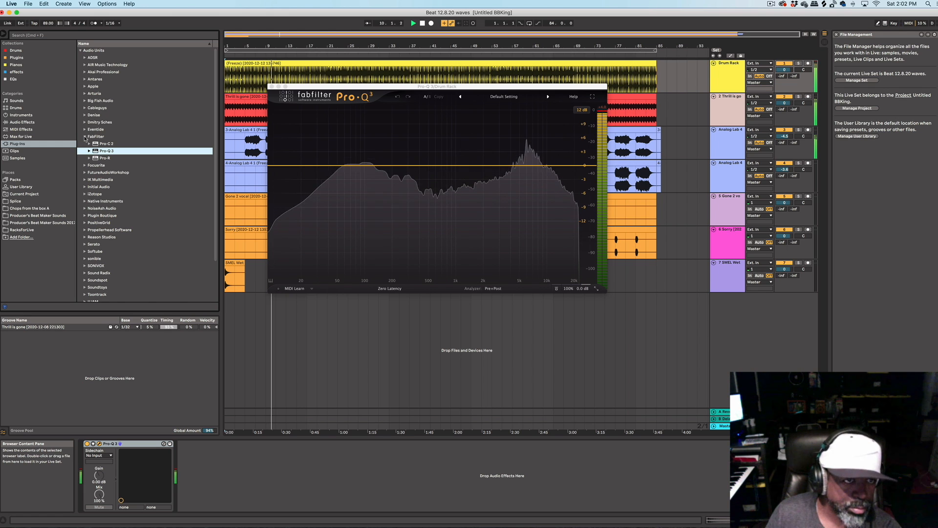
Add the Saturator preset A Bit Warmer after Pro-Q 3 on the Drum Rack track and set its Dry/Wet to 15.1%
scroll(89, 263, "down", 3)
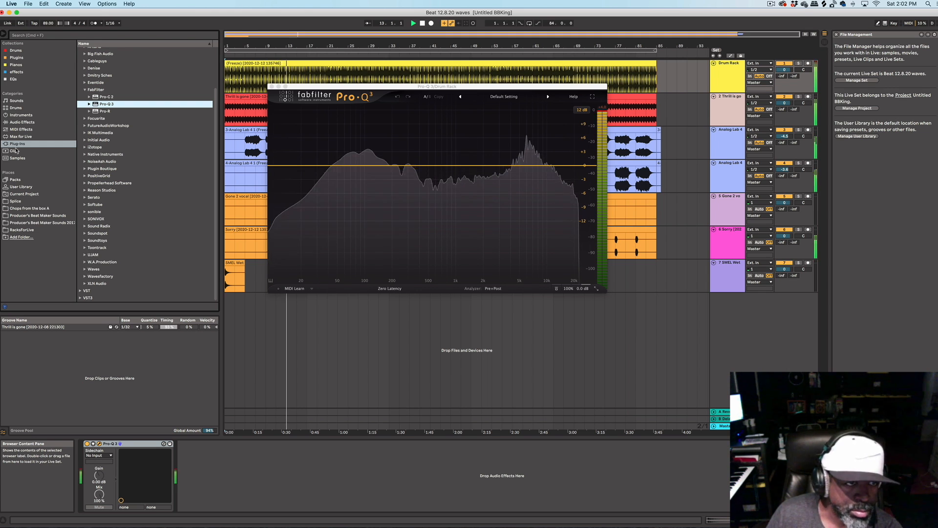
left_click(23, 123)
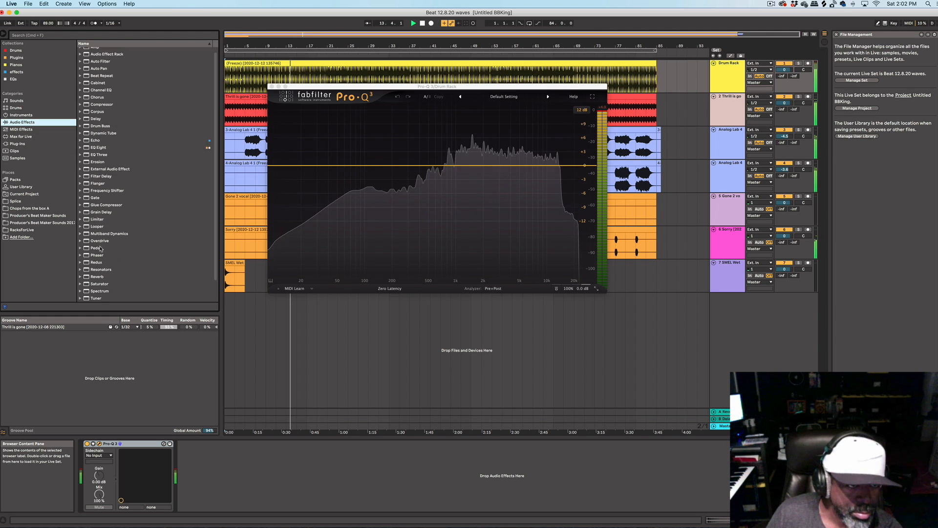
scroll(101, 248, "down", 2)
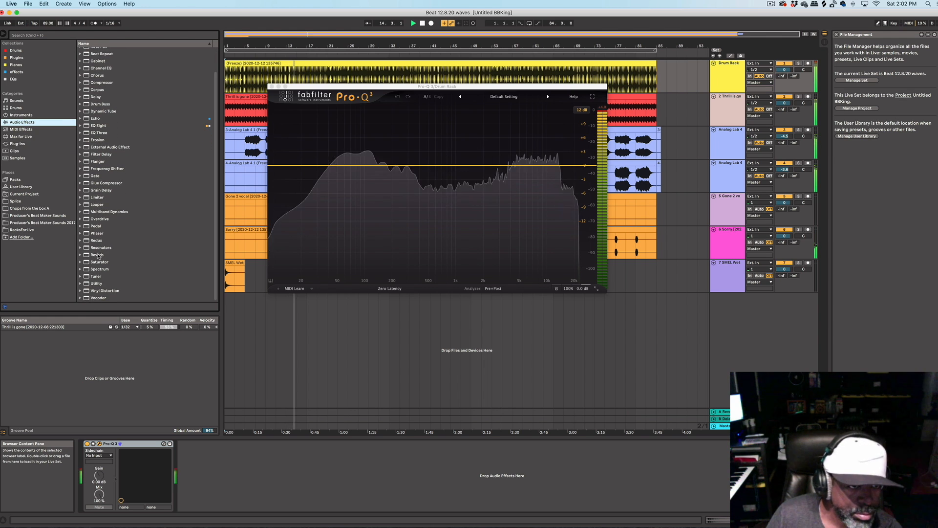
left_click(81, 262)
scroll(109, 281, "down", 2)
mouse_move(100, 234)
left_mouse_down()
mouse_move(226, 389)
mouse_move(250, 478)
left_mouse_up()
left_click_drag(303, 500, 303, 521)
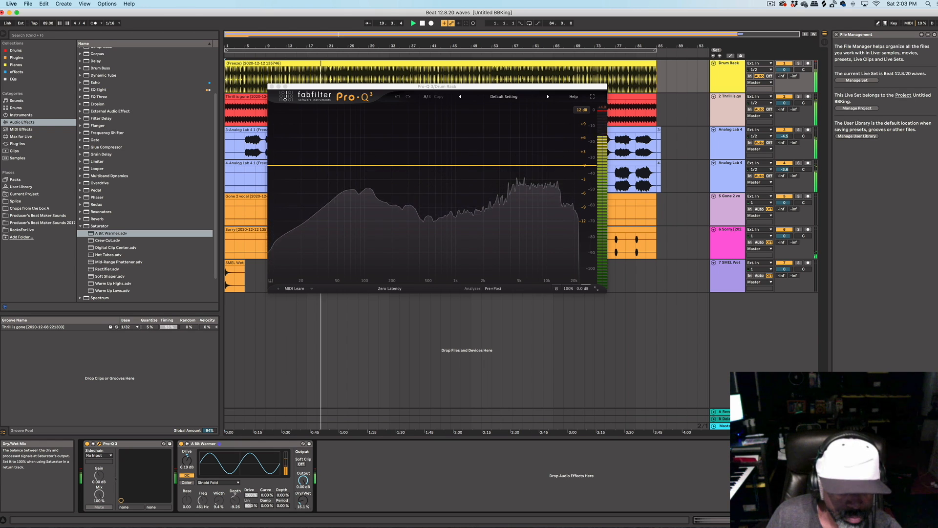
Set the Saturator's curve to Soft Sine, move Pro-Q 3 after it in the device chain, and close the Pro-Q 3 window
left_click(236, 483)
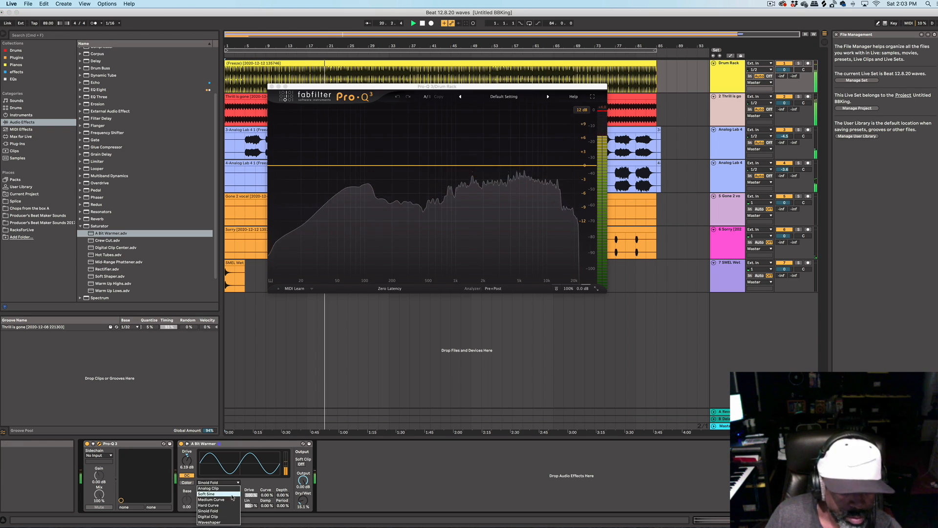
left_click(233, 495)
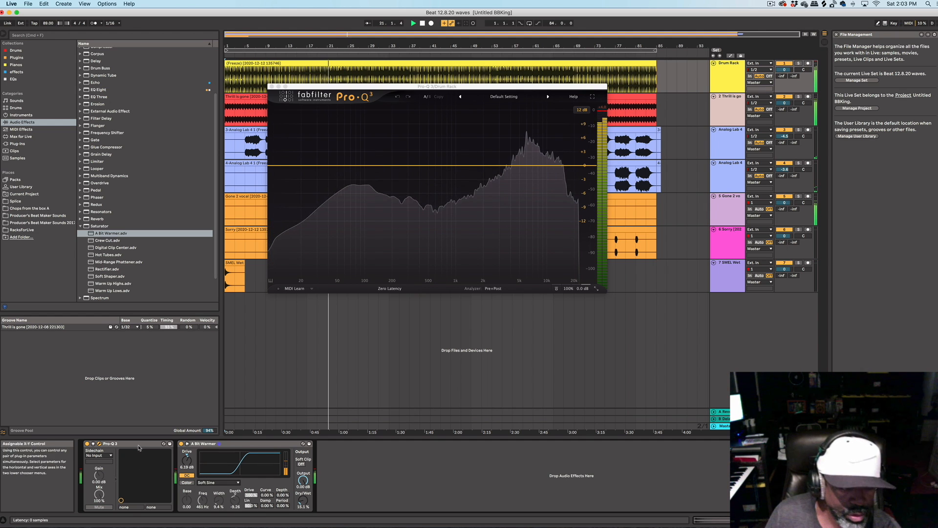
left_click_drag(133, 446, 259, 459)
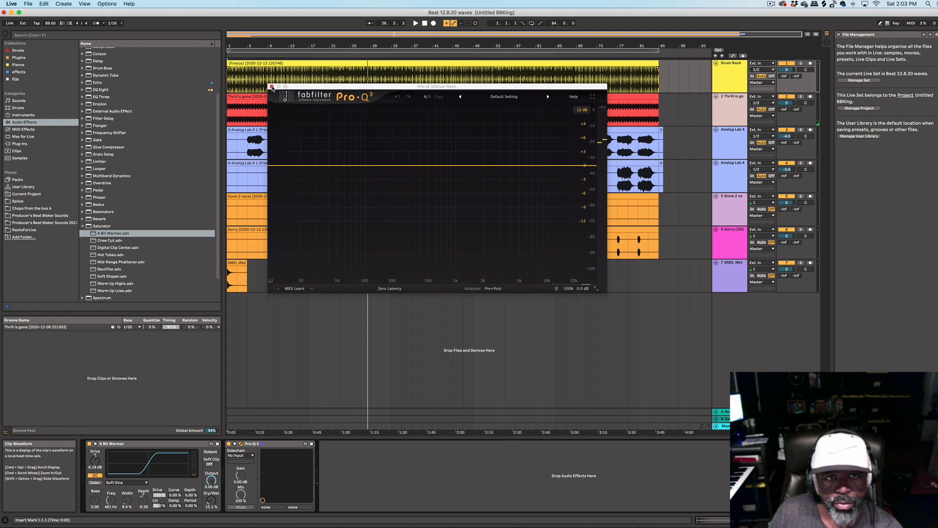
left_click(272, 87)
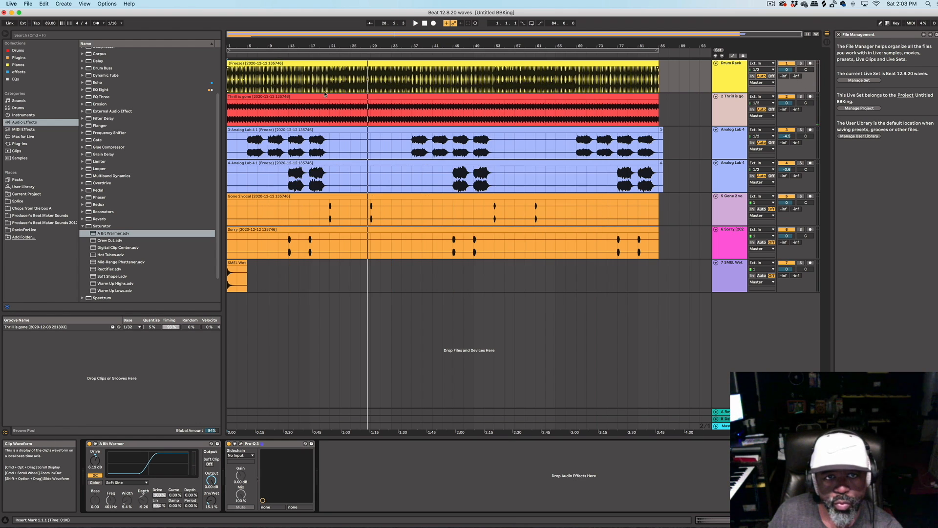
Play the mix from the start and check the track levels in the Session View mixer
left_click(828, 44)
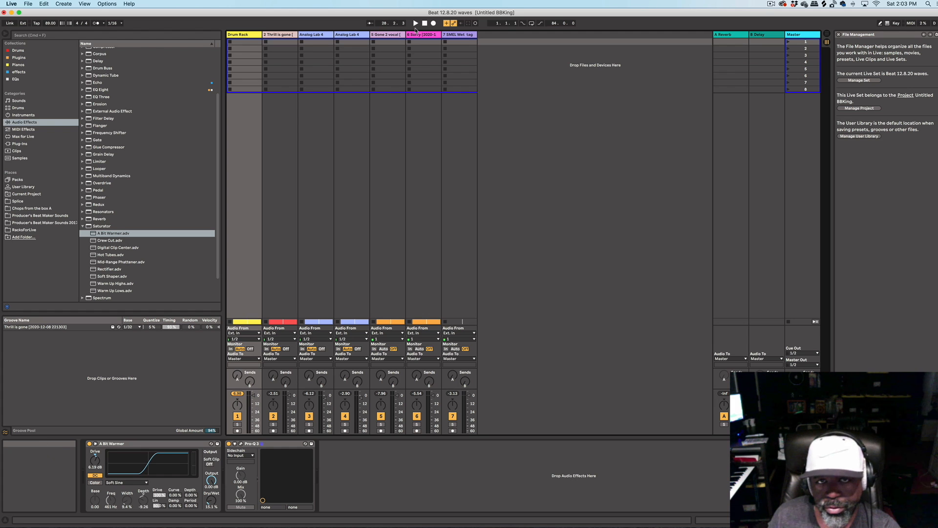
key("ctrl+Up")
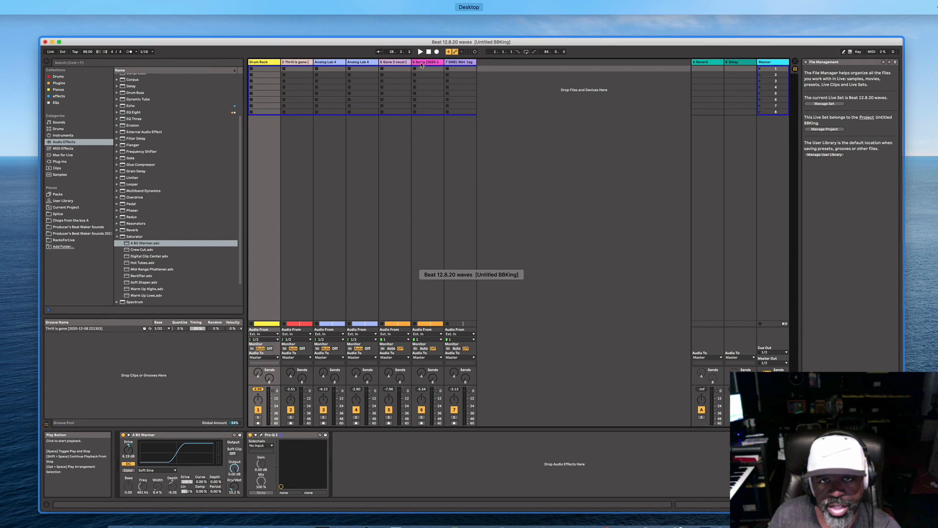
left_click(432, 47)
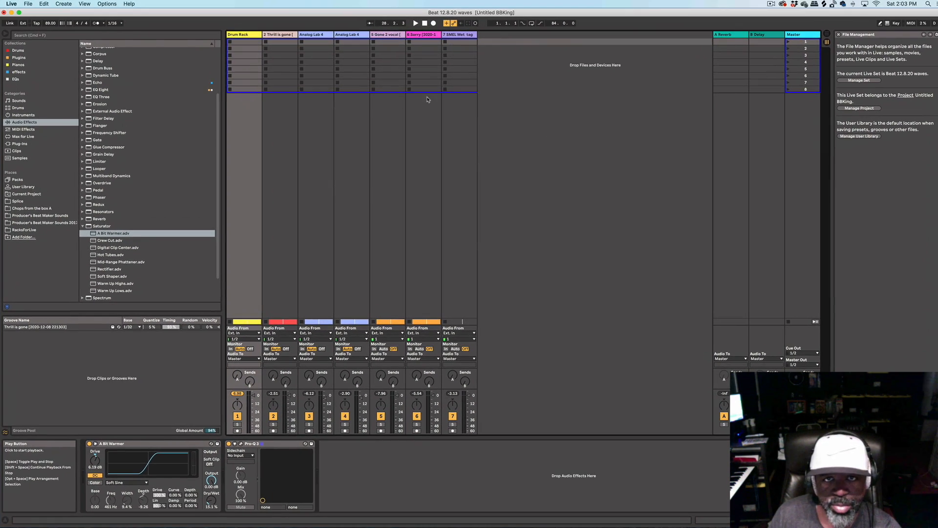
left_click(416, 24)
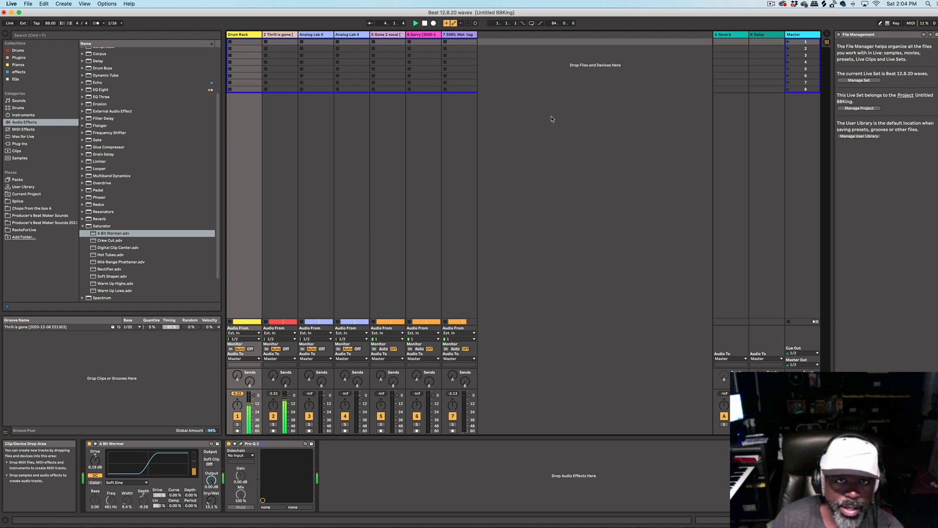
left_click(830, 38)
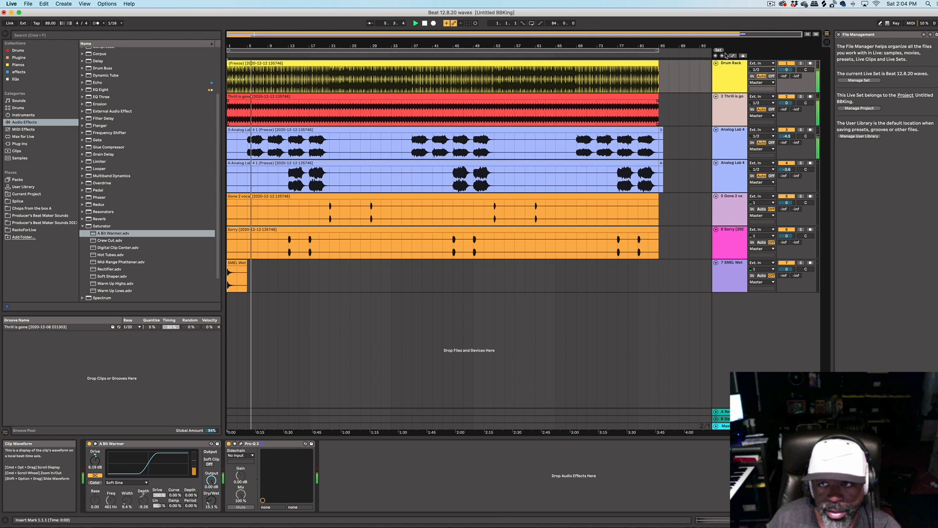
left_click(827, 44)
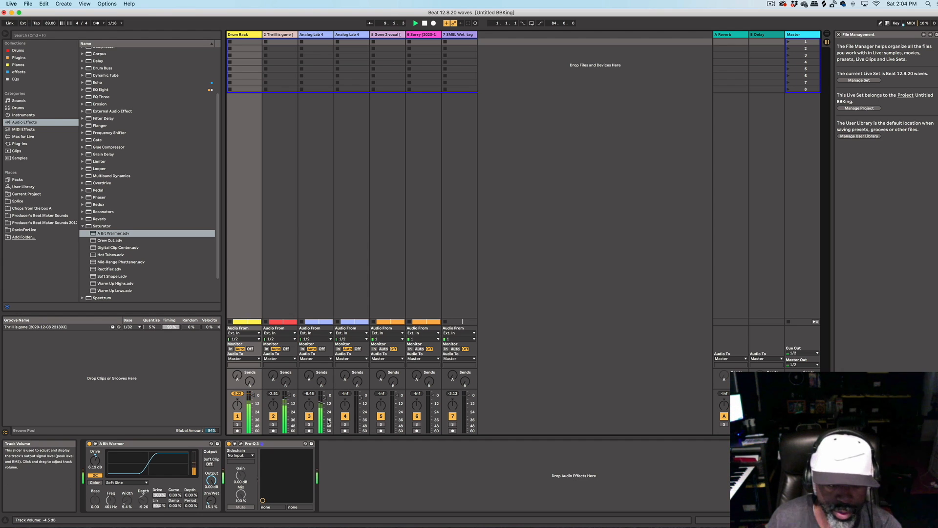
Lower the volumes of both Analog Lab 4 tracks while the mix plays and check the Master level
left_click_drag(327, 402, 323, 401)
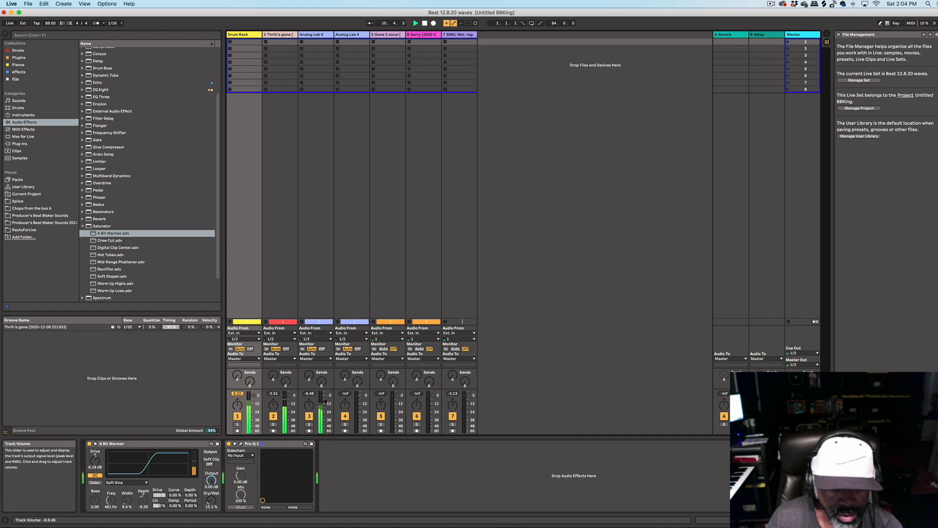
left_click_drag(323, 402, 325, 403)
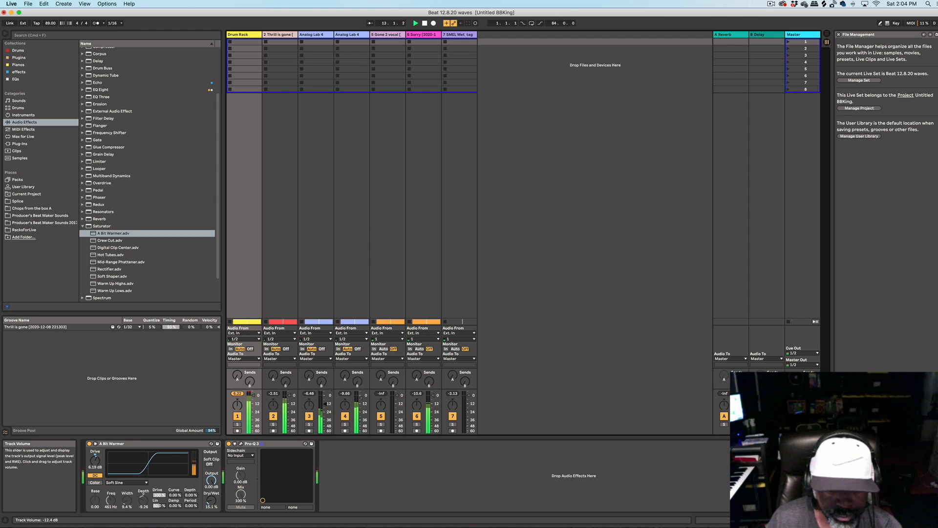
left_click_drag(361, 398, 330, 411)
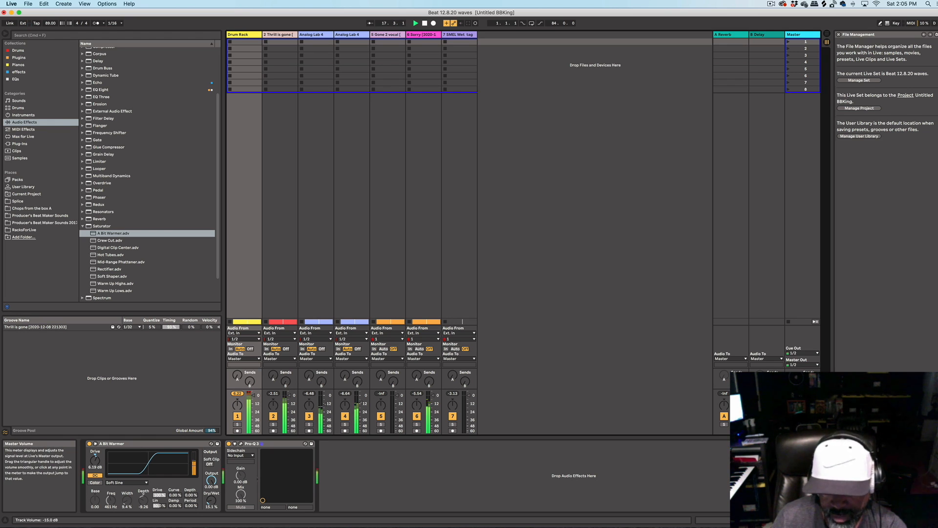
left_click_drag(811, 405, 812, 401)
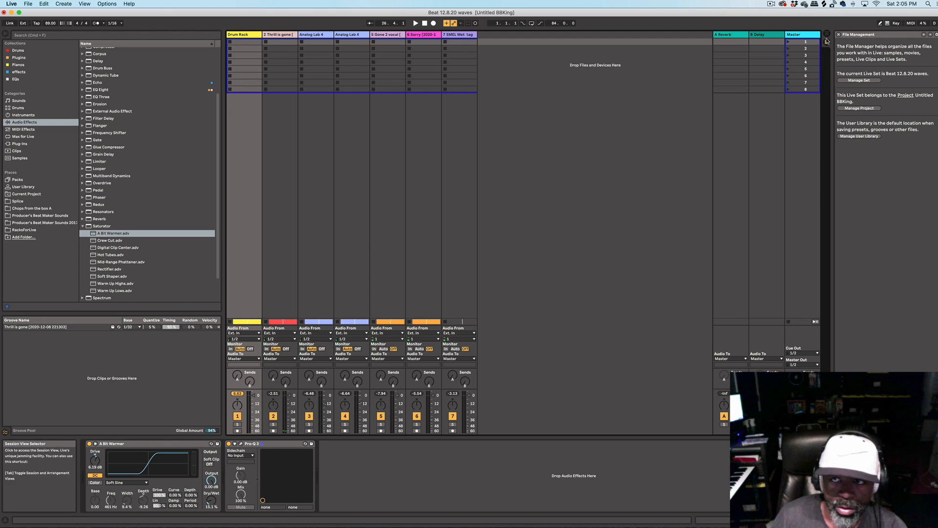
Select the Drum Rack track in the arrangement, replay the mix from the start, and watch its levels in the Session View mixer
key("Tab")
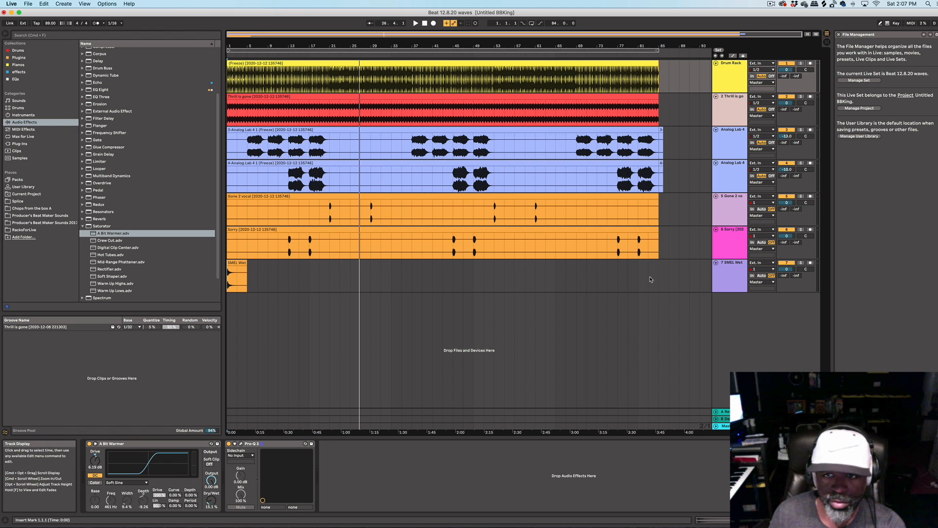
left_click(732, 82)
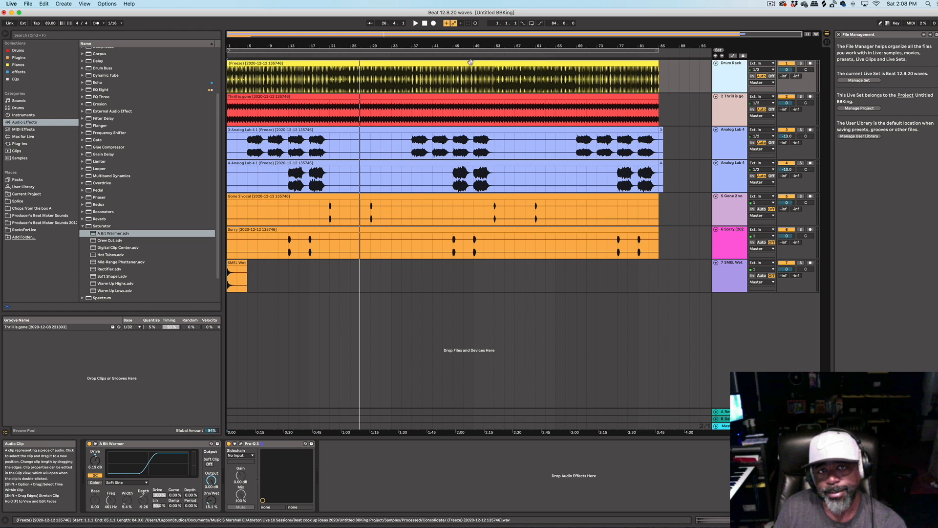
left_click(416, 23)
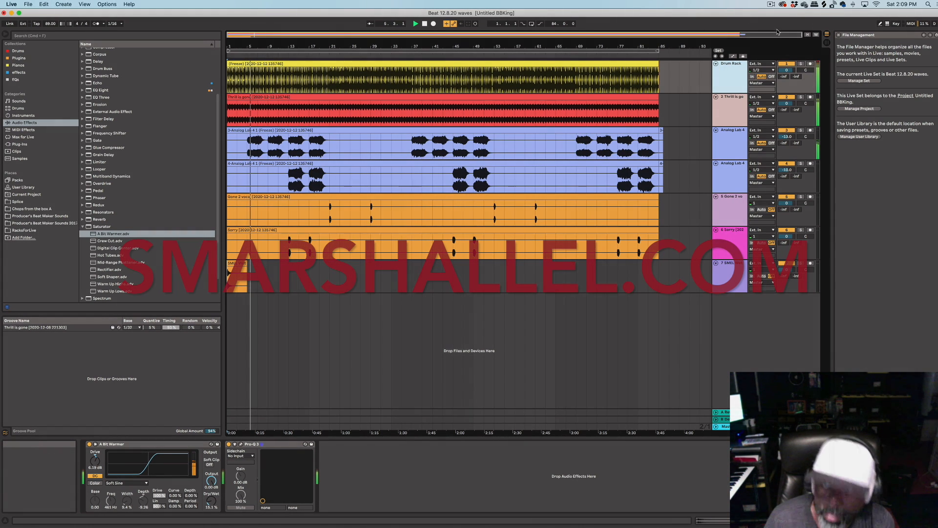
left_click(828, 43)
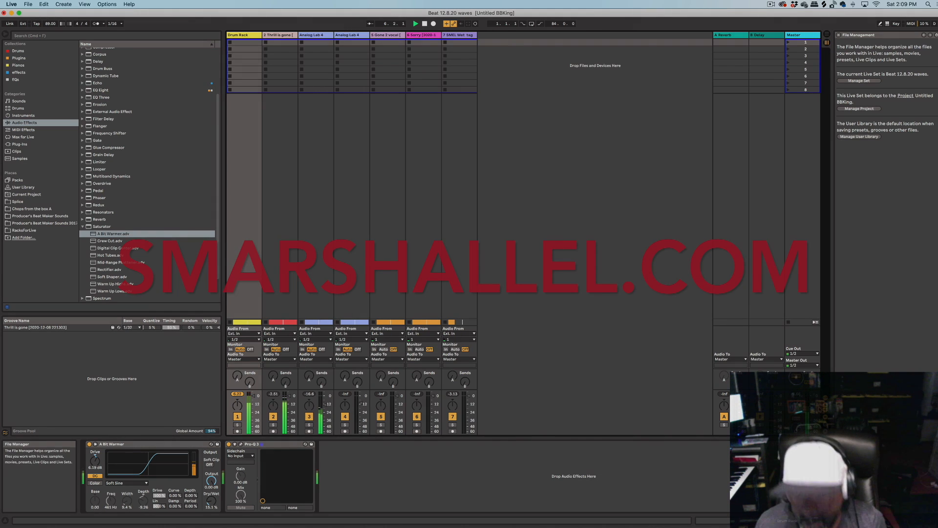